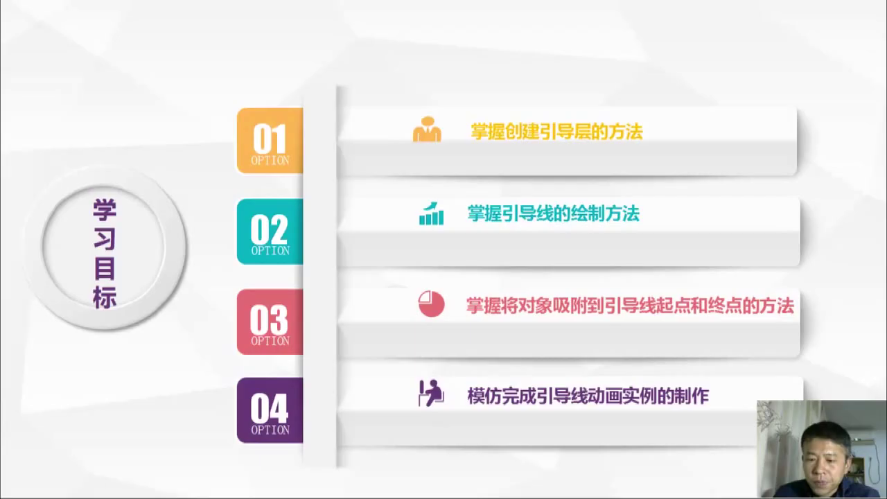
Switch to Flash, create a new document and import the 草地蓝天 and 拍动翅膀的大雁 images into its library
{"action": "key", "text": "alt+Tab"}
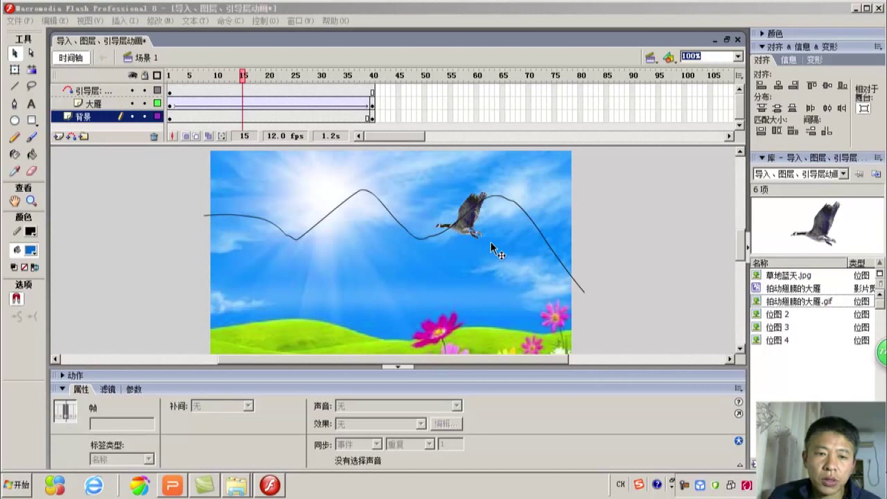
{"action": "key", "text": "ctrl+n"}
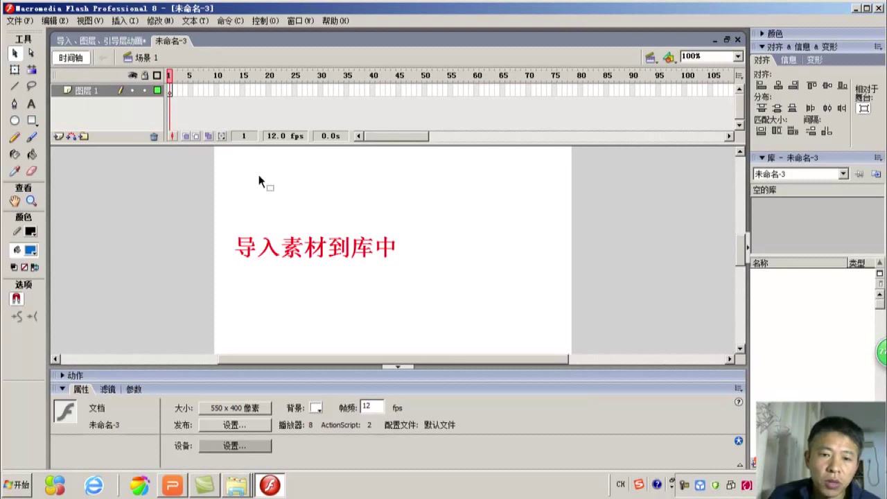
{"action": "key", "text": "alt+f"}
{"action": "key", "text": "i"}
{"action": "key", "text": "Down"}
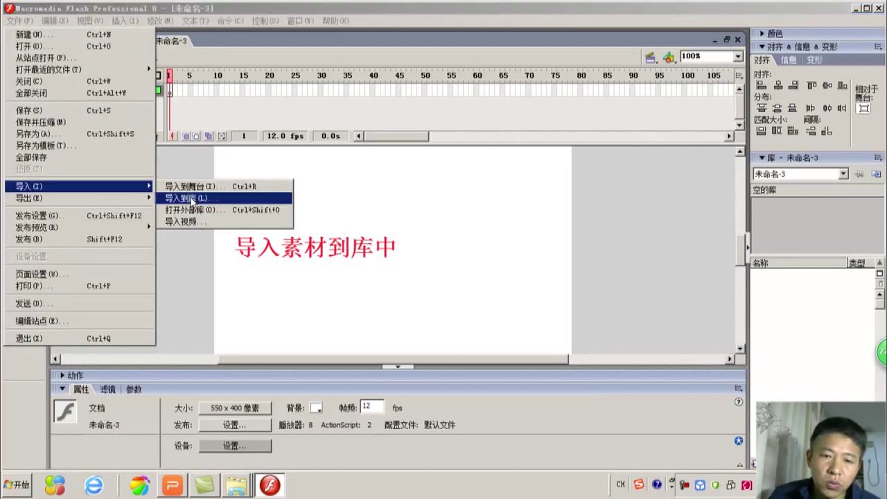
{"action": "key", "text": "Return"}
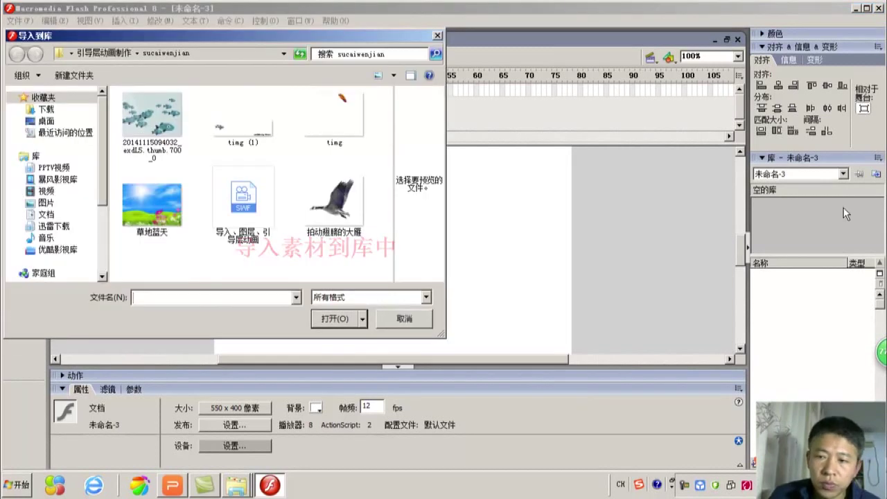
{"action": "left_click", "coordinate": [344, 208]}
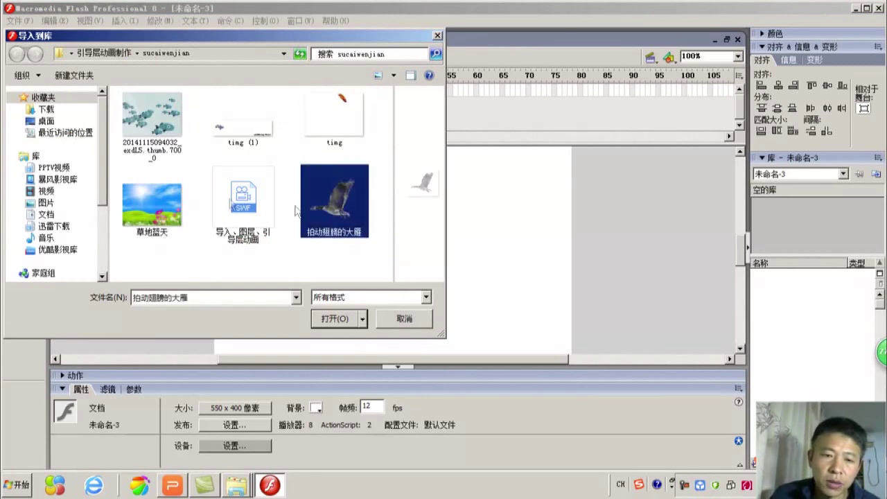
{"action": "left_click", "coordinate": [167, 199], "text": "ctrl"}
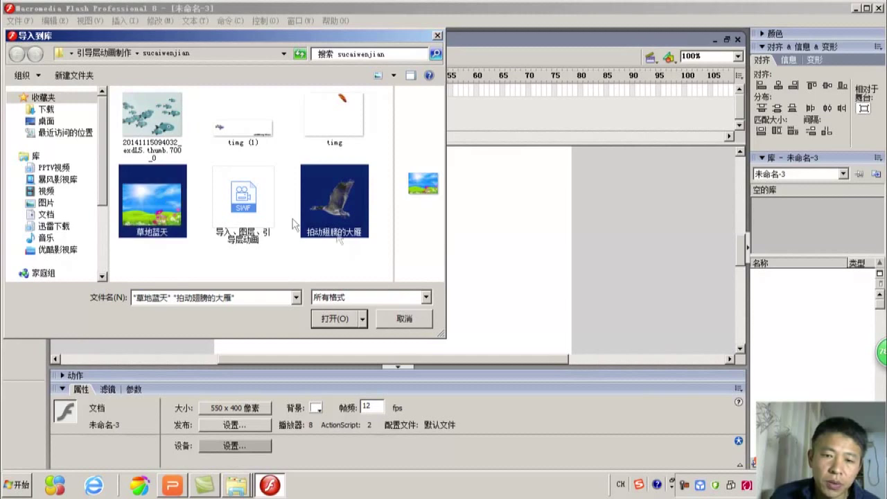
{"action": "left_click", "coordinate": [346, 320]}
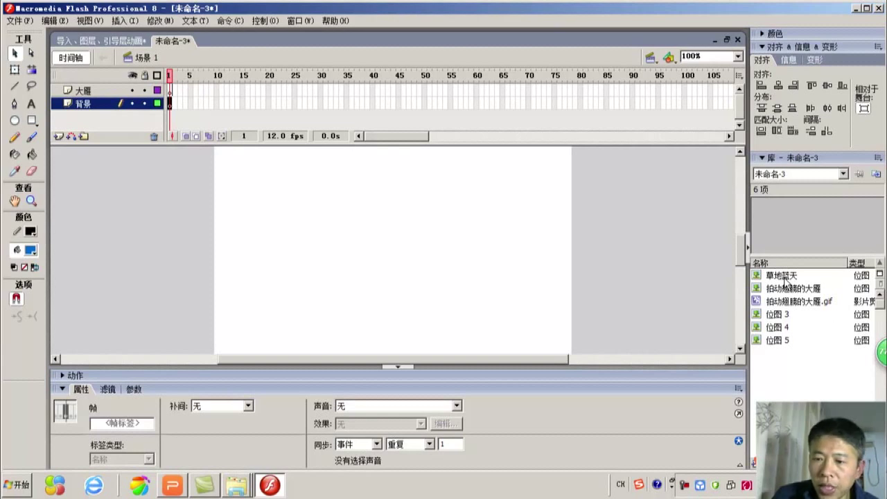
Place the 草地蓝天 image on the 背景 layer at full stage size and extend the layer to frame 40
{"action": "left_click_drag", "start_coordinate": [787, 280], "coordinate": [395, 248]}
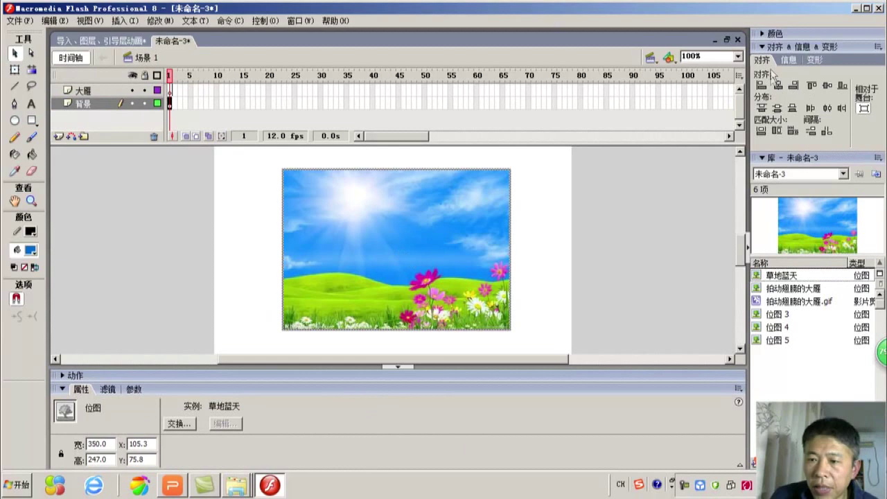
{"action": "left_click", "coordinate": [794, 130]}
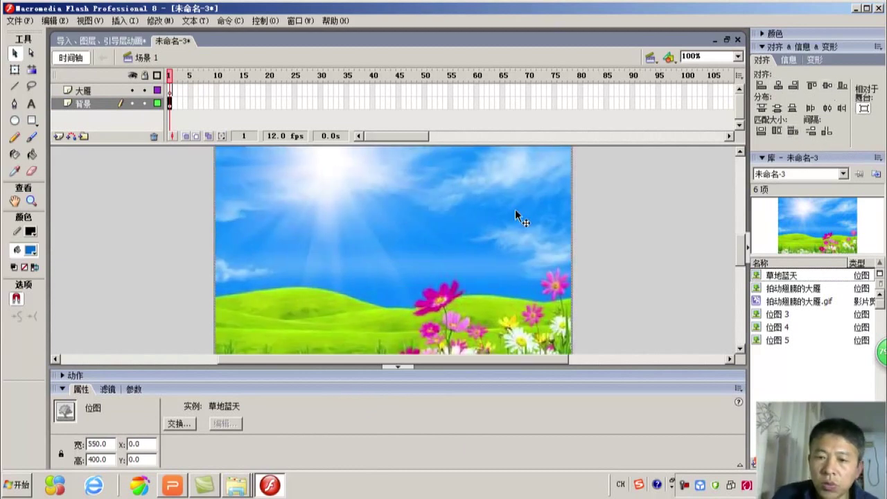
{"action": "left_click", "coordinate": [372, 104]}
{"action": "right_click", "coordinate": [374, 107]}
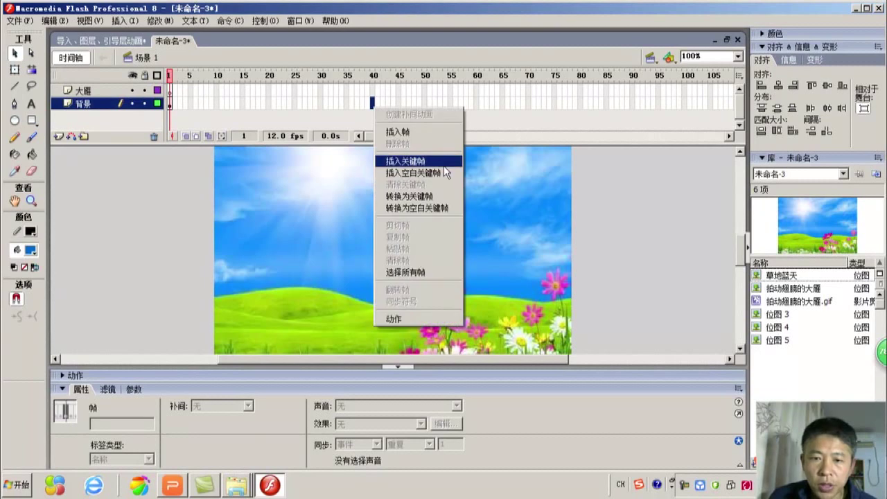
{"action": "left_click", "coordinate": [413, 133]}
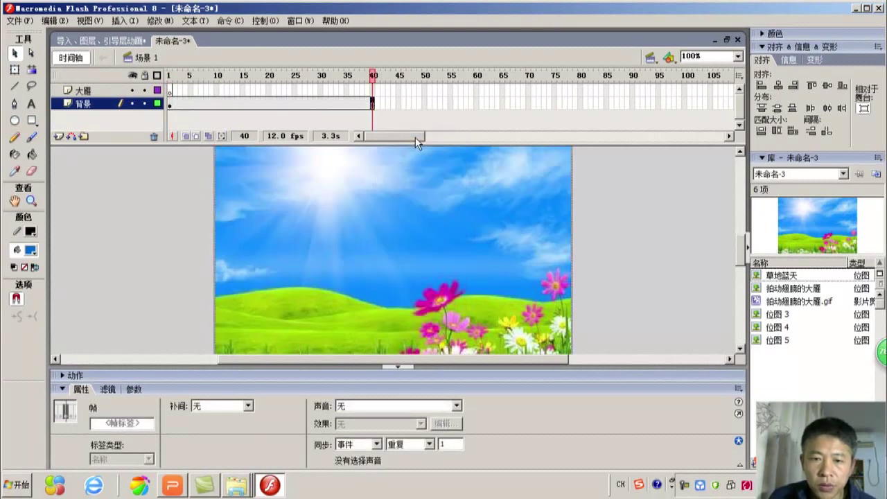
Place the 拍动翅膀的大雁.gif movie clip in frame 1 of the 大雁 layer, just outside the stage's right edge at about X 562, Y 155
{"action": "left_click", "coordinate": [373, 90]}
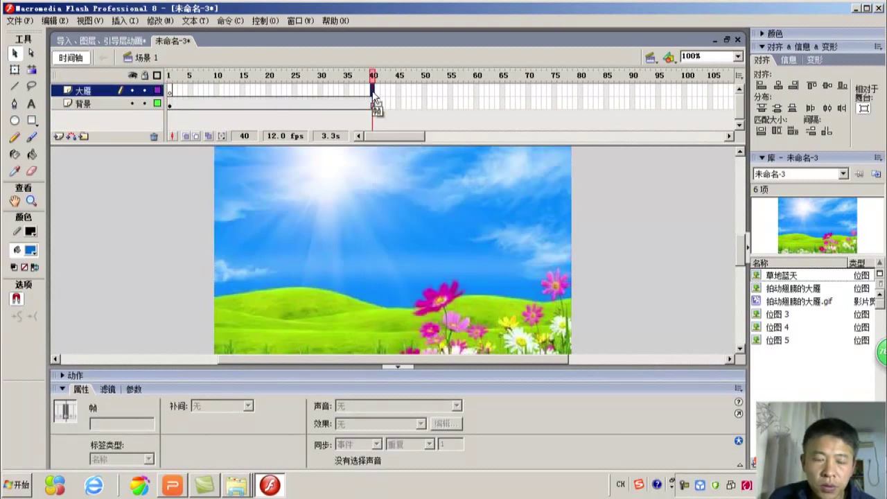
{"action": "left_click", "coordinate": [170, 91]}
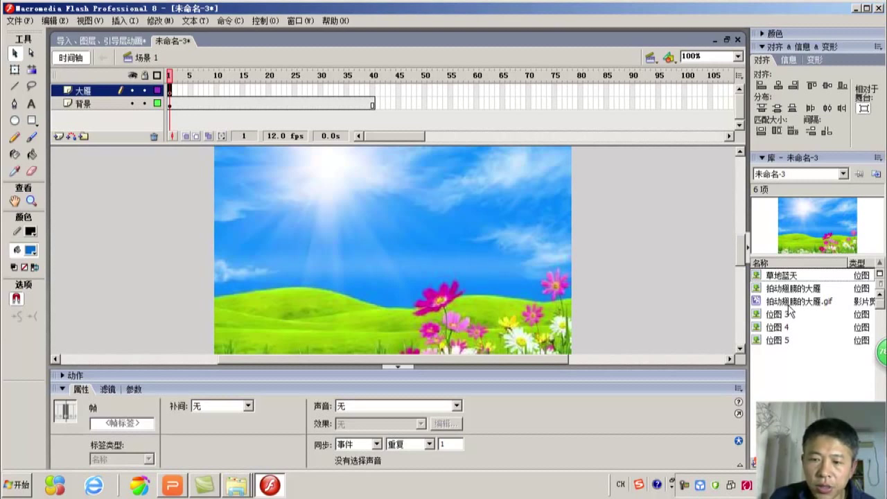
{"action": "left_click_drag", "start_coordinate": [789, 305], "coordinate": [631, 270]}
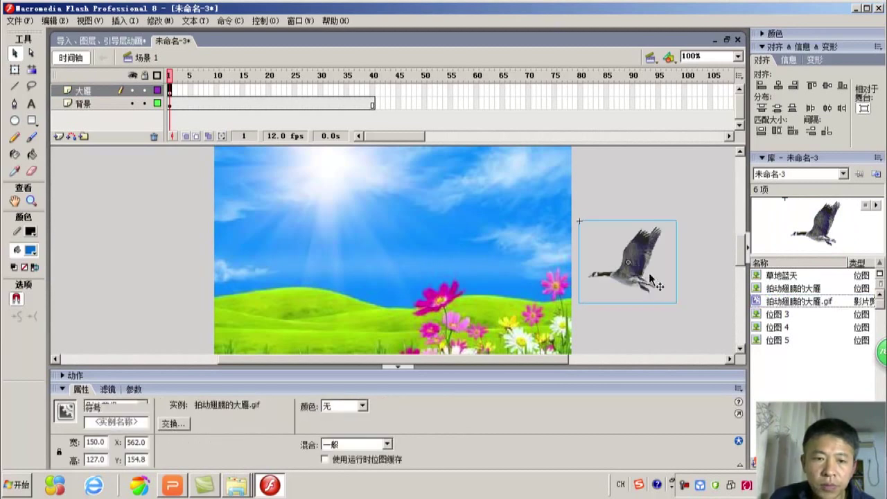
Insert a keyframe at frame 40 of the 大雁 layer and move the goose beyond the stage's left edge, to about X -157, Y 48
{"action": "left_click", "coordinate": [373, 92]}
{"action": "right_click", "coordinate": [375, 93]}
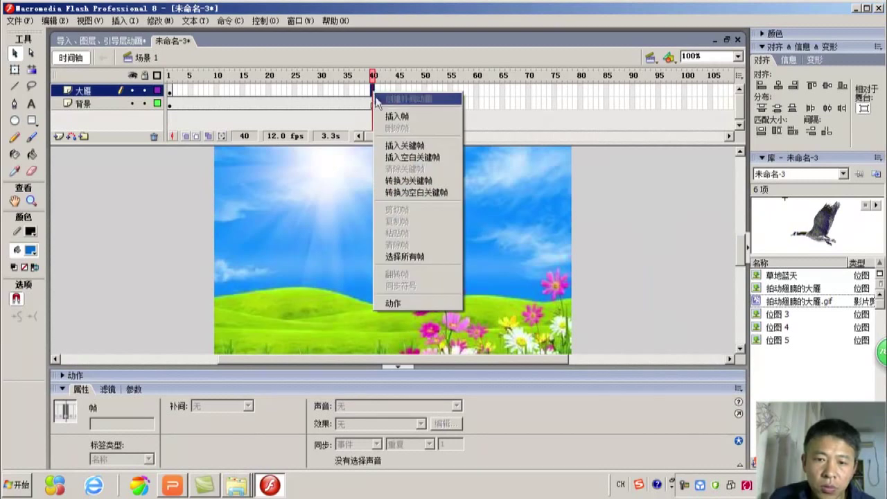
{"action": "left_click", "coordinate": [409, 146]}
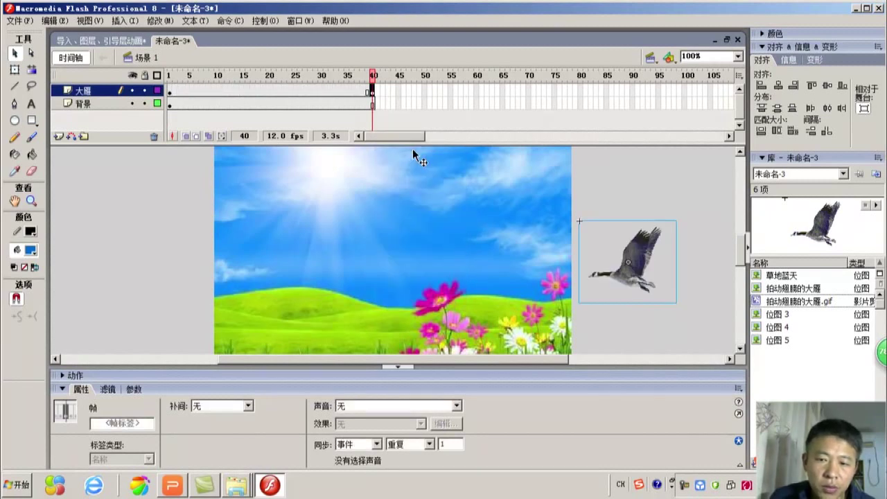
{"action": "left_click", "coordinate": [632, 274]}
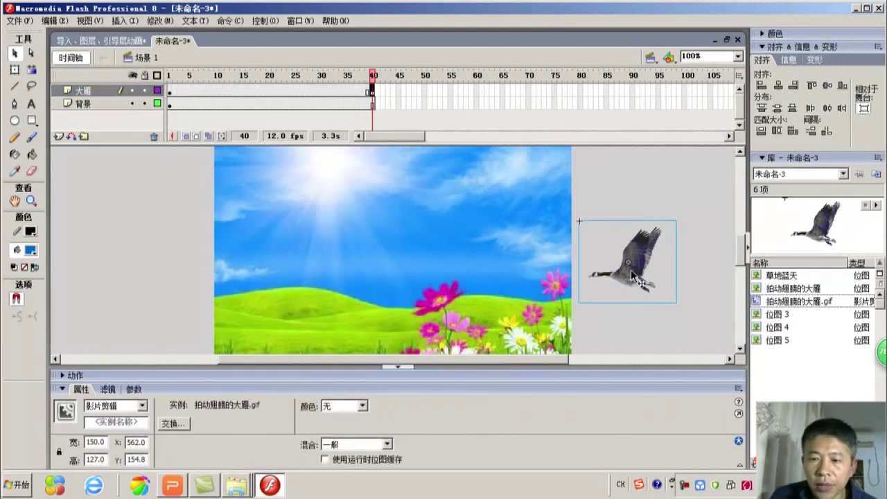
{"action": "left_click_drag", "start_coordinate": [632, 275], "coordinate": [167, 205]}
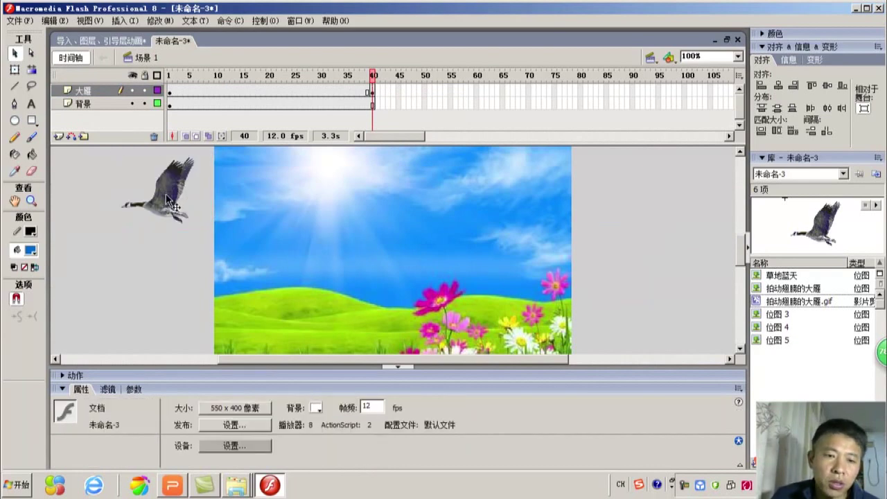
Add a motion guide layer above the 大雁 layer
{"action": "left_click", "coordinate": [85, 92]}
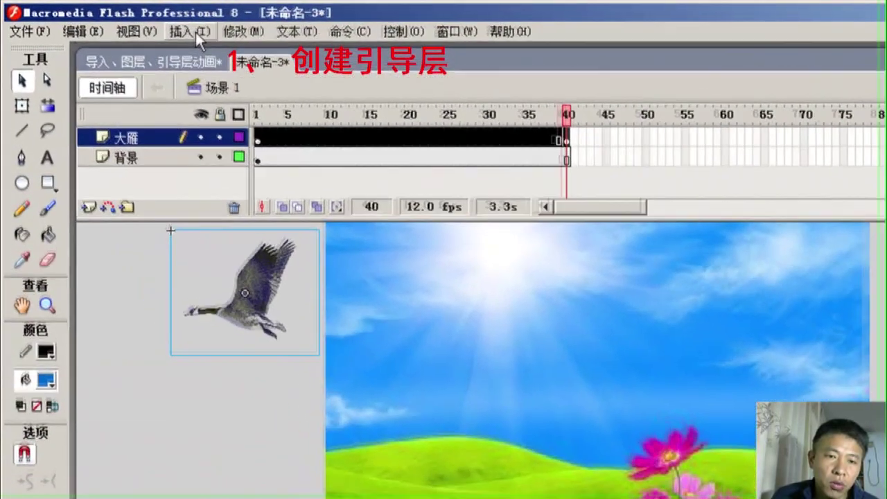
{"action": "left_click", "coordinate": [120, 20]}
{"action": "mouse_move", "coordinate": [207, 79]}
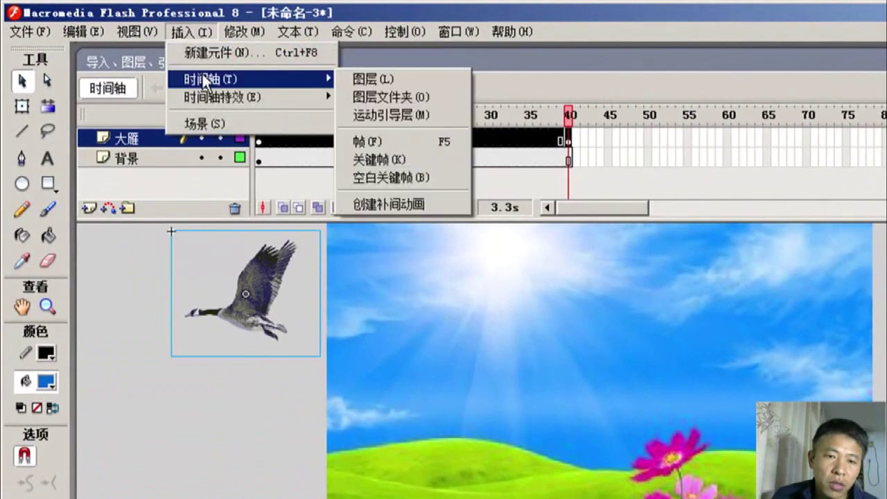
{"action": "left_click", "coordinate": [394, 121]}
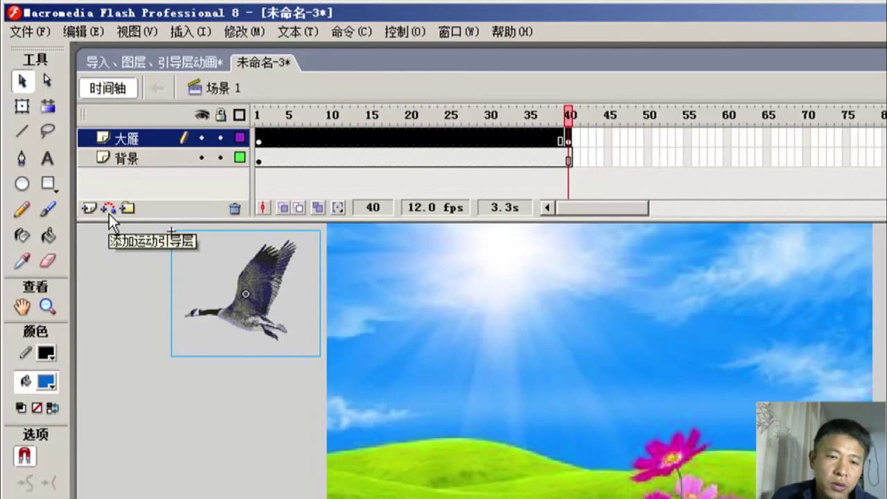
{"action": "left_click", "coordinate": [109, 213]}
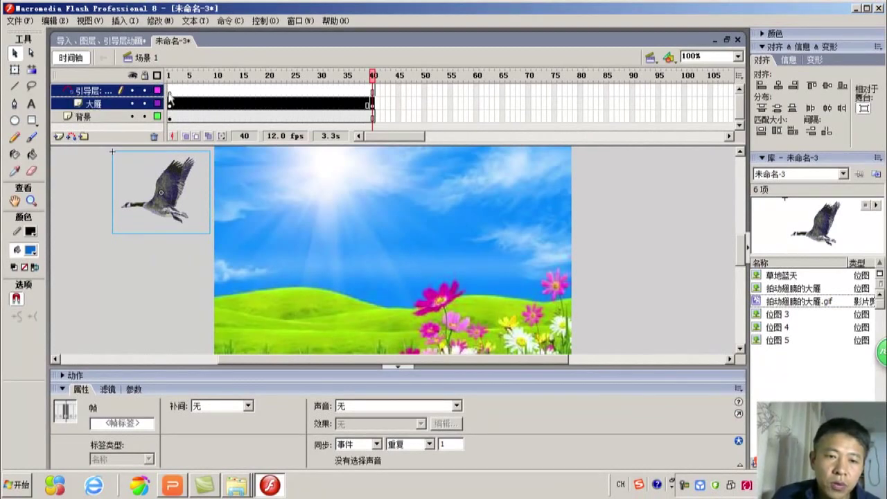
Draw a wavy guide line with the Pencil tool in frame 1 of the guide layer, from the goose to beyond the stage's left edge
{"action": "left_click", "coordinate": [169, 91]}
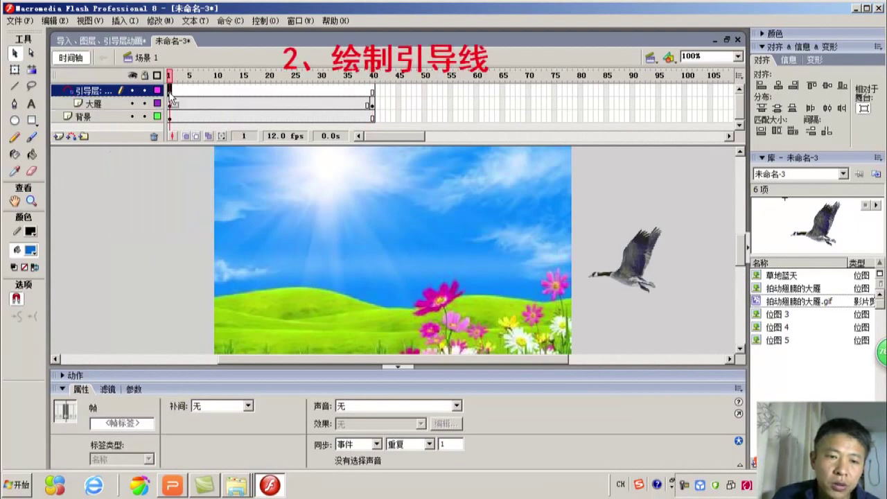
{"action": "left_click", "coordinate": [20, 138]}
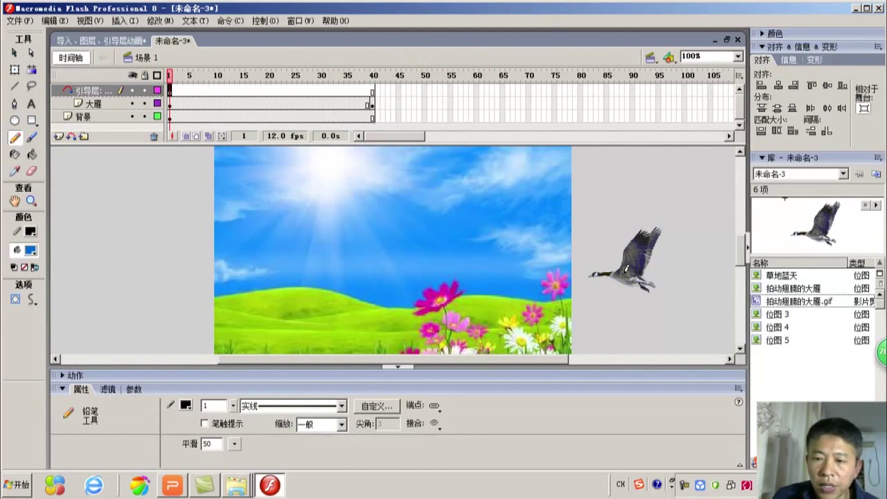
{"action": "mouse_move", "coordinate": [615, 272]}
{"action": "left_mouse_down"}
{"action": "mouse_move", "coordinate": [460, 247]}
{"action": "mouse_move", "coordinate": [369, 270]}
{"action": "mouse_move", "coordinate": [262, 215]}
{"action": "mouse_move", "coordinate": [206, 206]}
{"action": "mouse_move", "coordinate": [171, 210]}
{"action": "mouse_move", "coordinate": [156, 228]}
{"action": "left_mouse_up"}
Snap the goose's centre point to the guide line's right end in frame 1 and to its left end in frame 40
{"action": "left_click", "coordinate": [97, 103]}
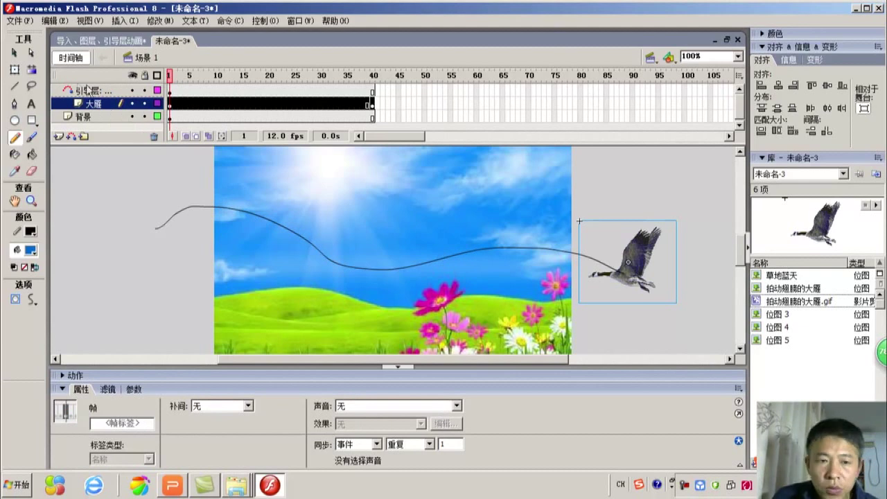
{"action": "key", "text": "v"}
{"action": "left_click", "coordinate": [645, 267]}
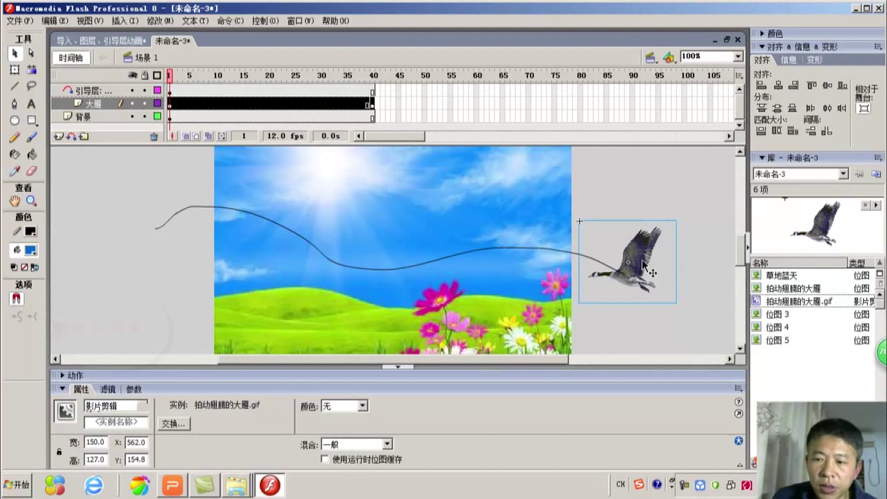
{"action": "left_click", "coordinate": [17, 299]}
{"action": "left_click_drag", "start_coordinate": [632, 254], "coordinate": [626, 276]}
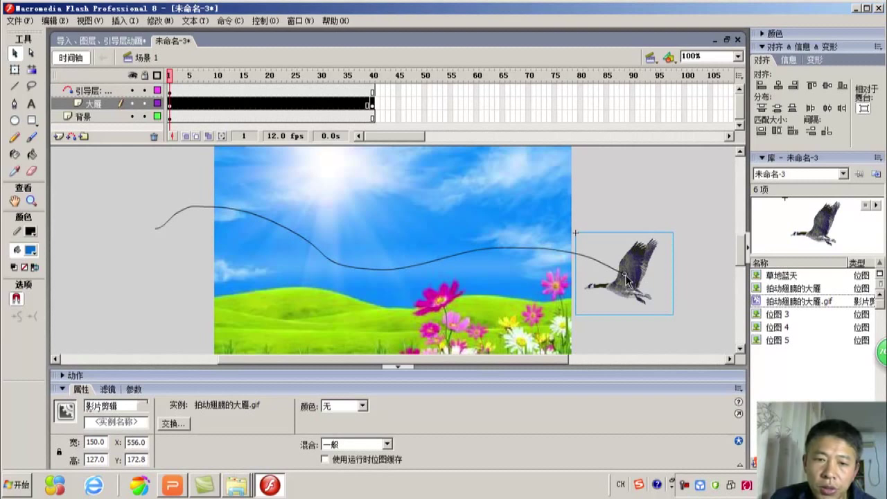
{"action": "left_click", "coordinate": [373, 104]}
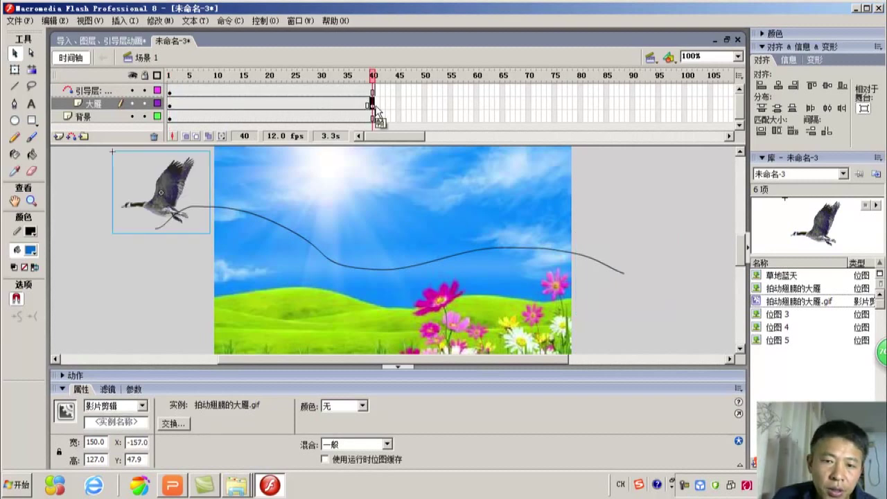
{"action": "left_click_drag", "start_coordinate": [178, 178], "coordinate": [173, 217]}
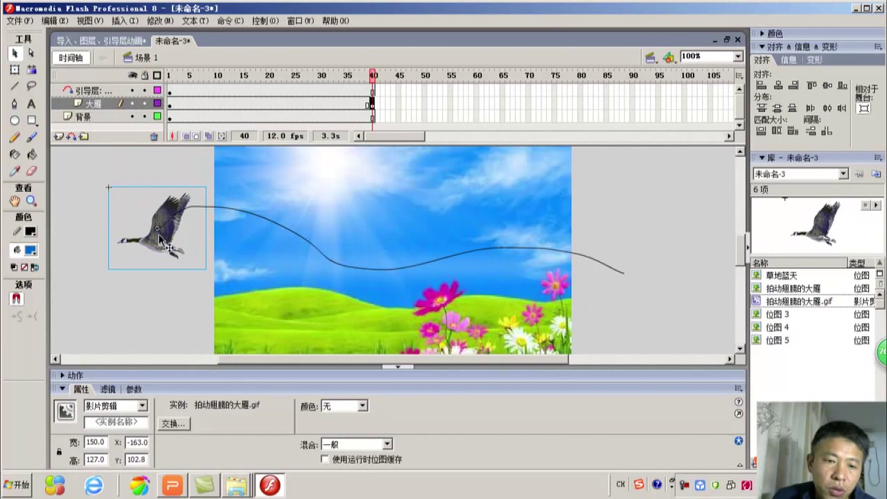
Create a motion tween between the two keyframes of the 大雁 layer and test the movie
{"action": "left_click", "coordinate": [93, 104]}
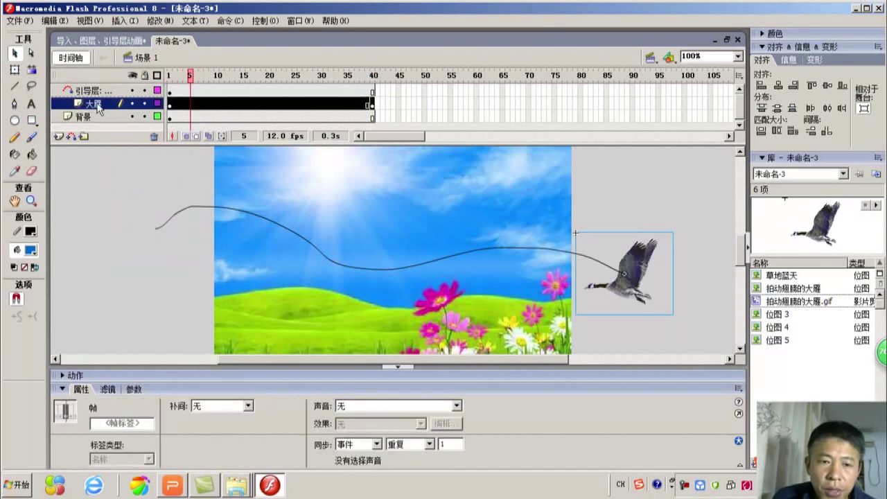
{"action": "right_click", "coordinate": [206, 110]}
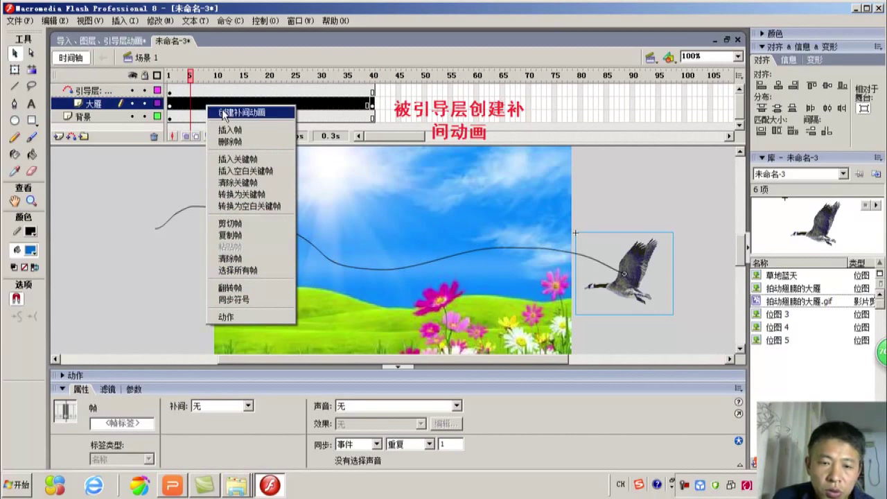
{"action": "left_click", "coordinate": [223, 113]}
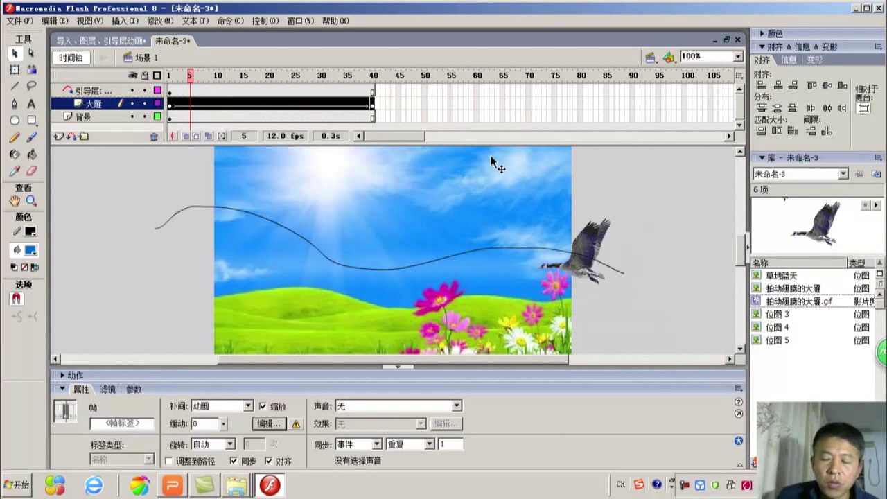
{"action": "key", "text": "ctrl+Return"}
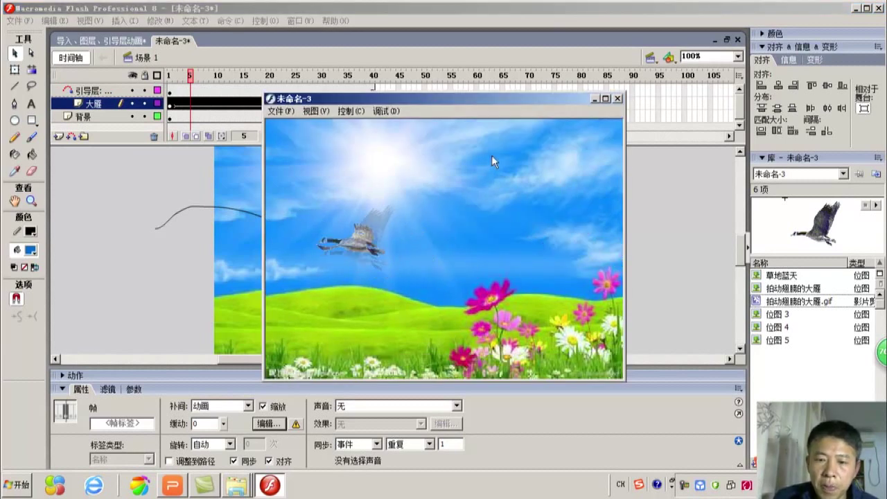
{"action": "left_click", "coordinate": [617, 99]}
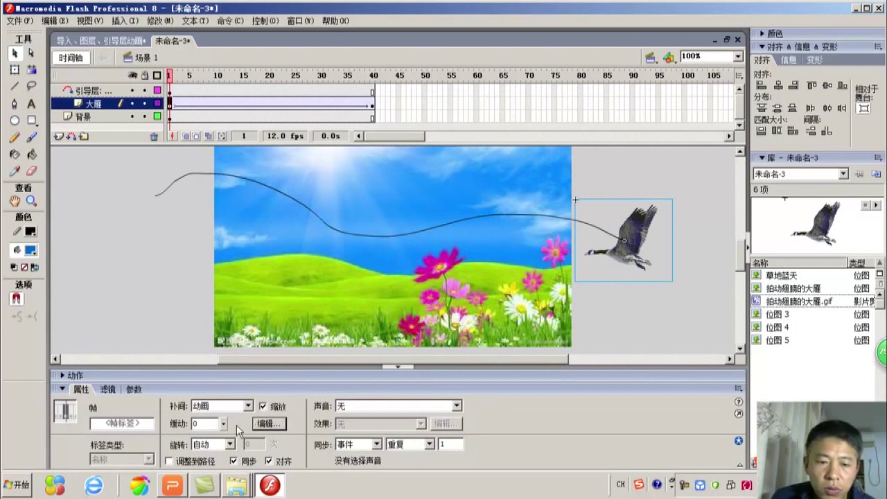
{"action": "left_click", "coordinate": [197, 423]}
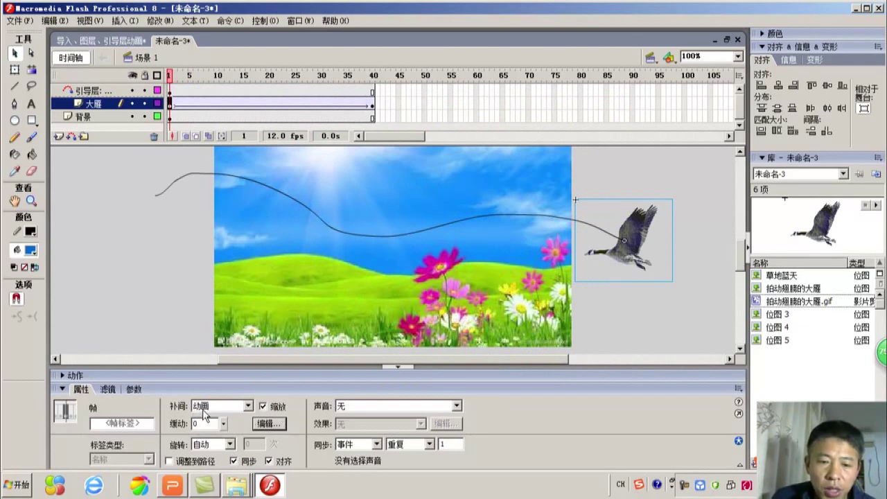
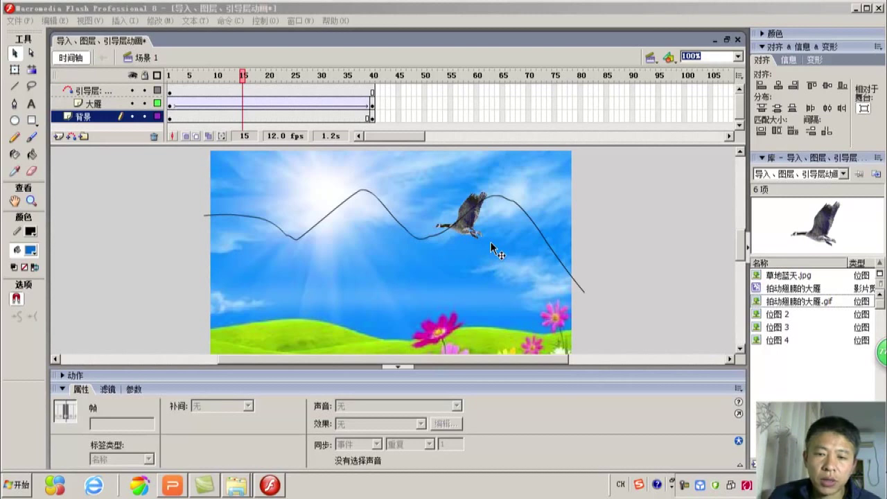
Create a new document and import the 草地蓝天 and 拍动翅膀的大雁 files from the sucaiwenjian folder into its library
{"action": "key", "text": "ctrl+n"}
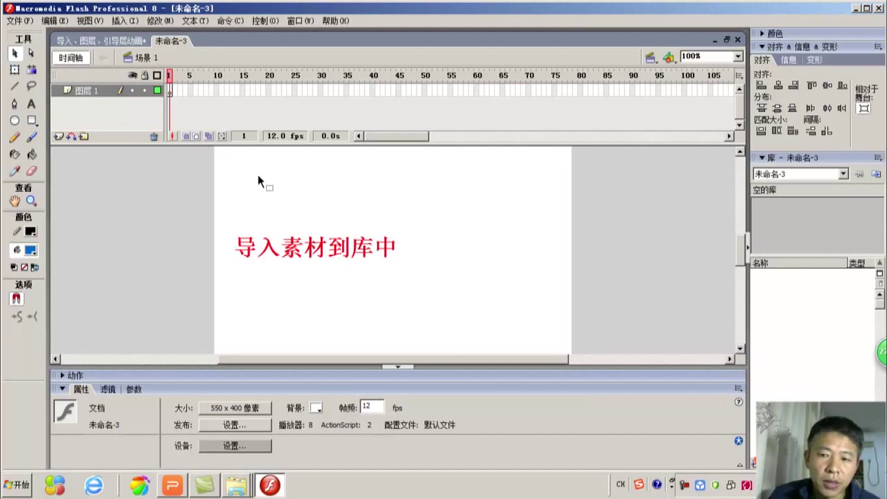
{"action": "key", "text": "alt+f"}
{"action": "key", "text": "i"}
{"action": "key", "text": "l"}
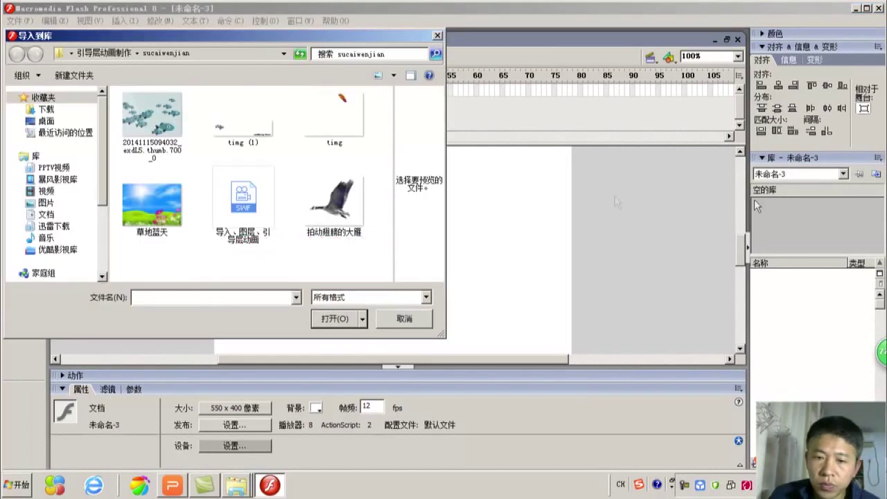
{"action": "left_click", "coordinate": [346, 212]}
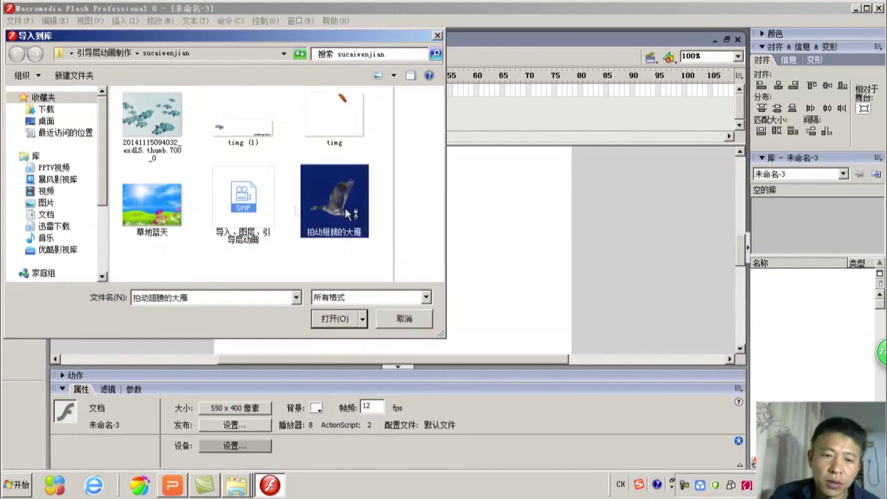
{"action": "left_click", "coordinate": [166, 195], "text": "ctrl"}
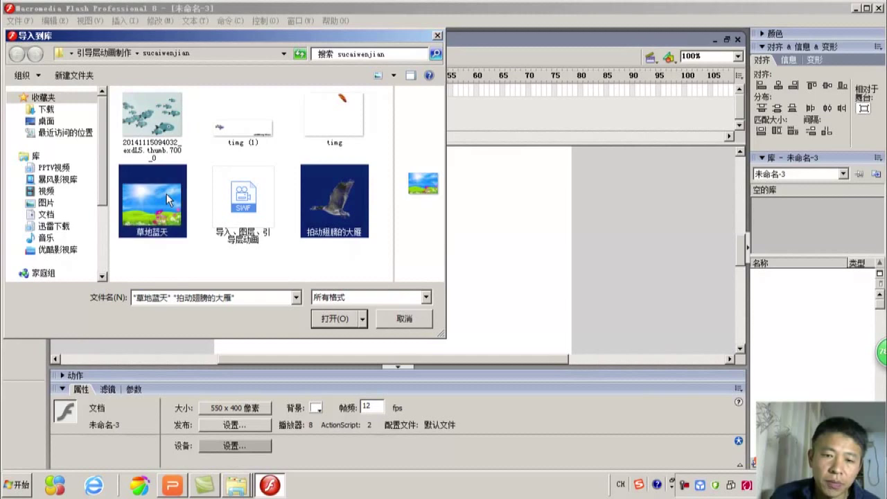
{"action": "left_click", "coordinate": [338, 321]}
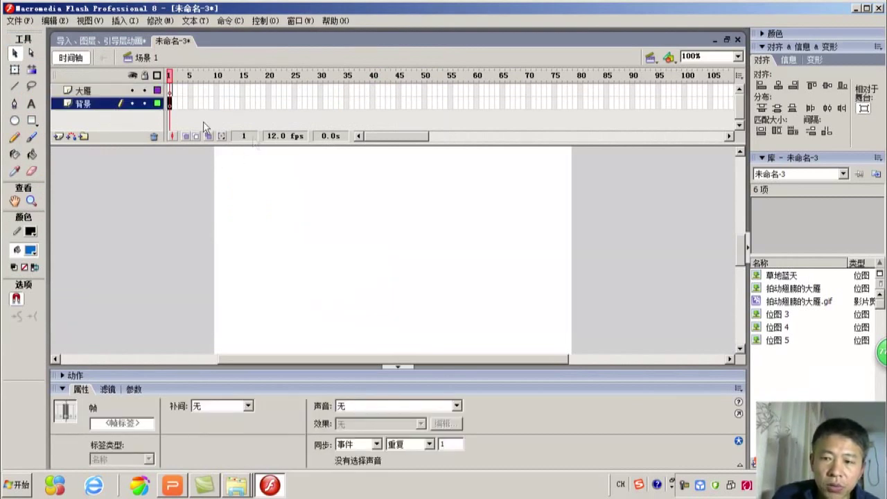
Place the 草地蓝天 bitmap on the 背景 layer at the stage's full size, and extend the layer with a frame at frame 40
{"action": "left_click_drag", "start_coordinate": [788, 279], "coordinate": [395, 250]}
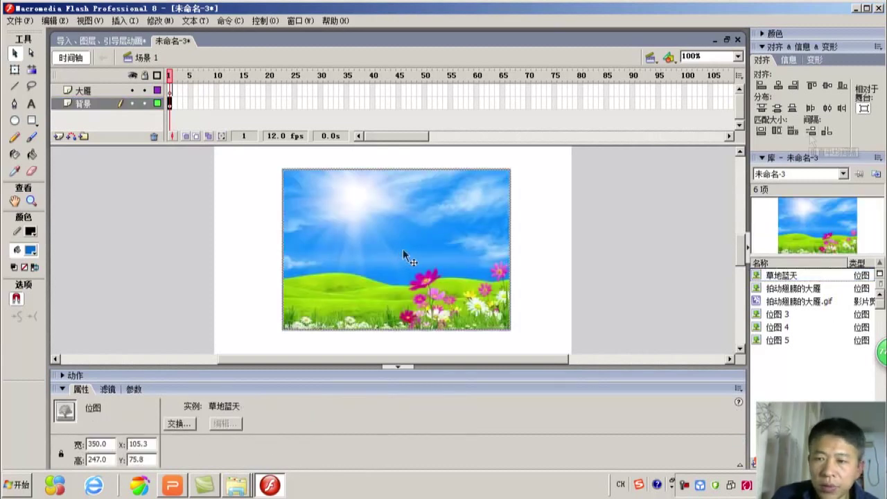
{"action": "left_click", "coordinate": [794, 130]}
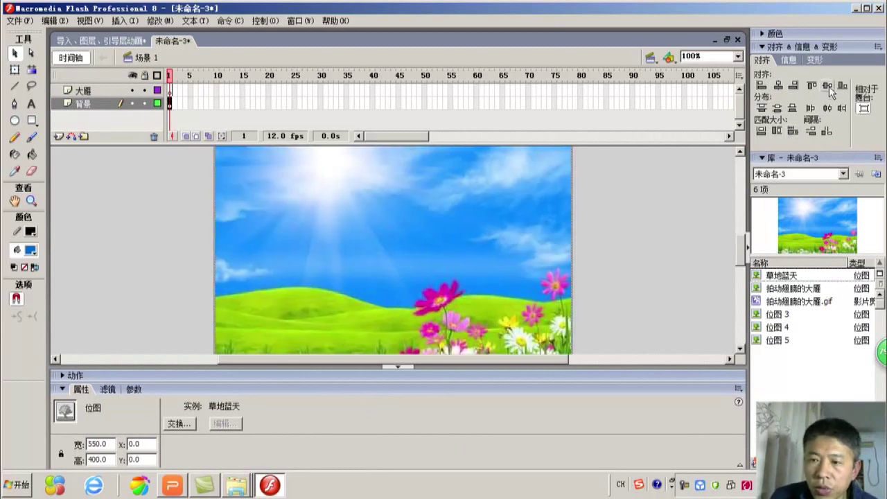
{"action": "left_click", "coordinate": [372, 103]}
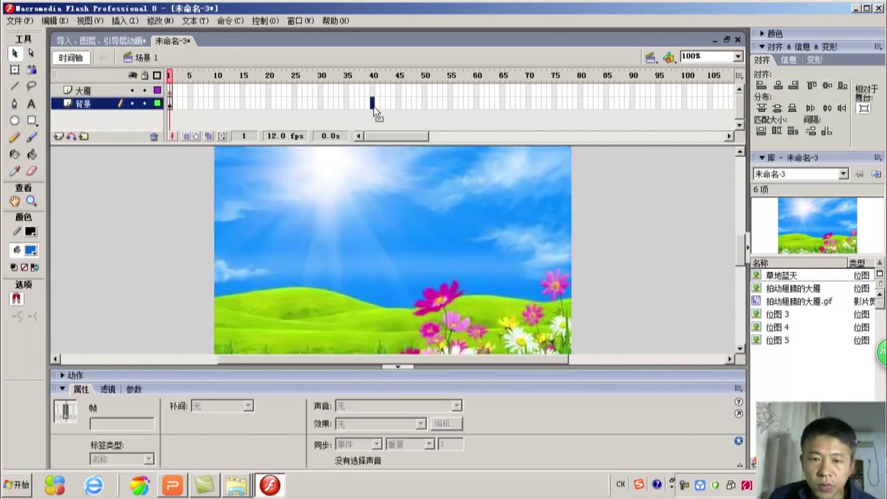
{"action": "right_click", "coordinate": [375, 114]}
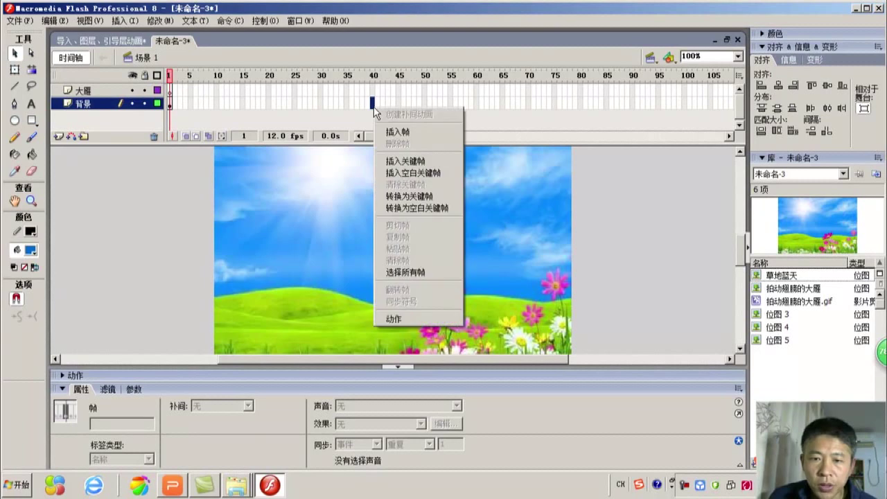
{"action": "left_click", "coordinate": [415, 136]}
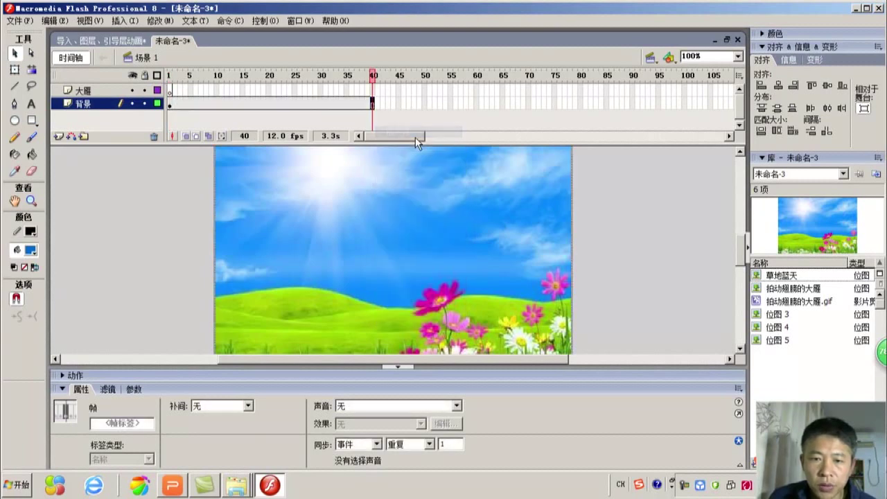
Place the 拍动翅膀的大雁.gif movie clip in frame 1 of the 大雁 layer, beyond the stage's right edge at about X 562, Y 155
{"action": "left_click", "coordinate": [373, 90]}
{"action": "left_click", "coordinate": [169, 90]}
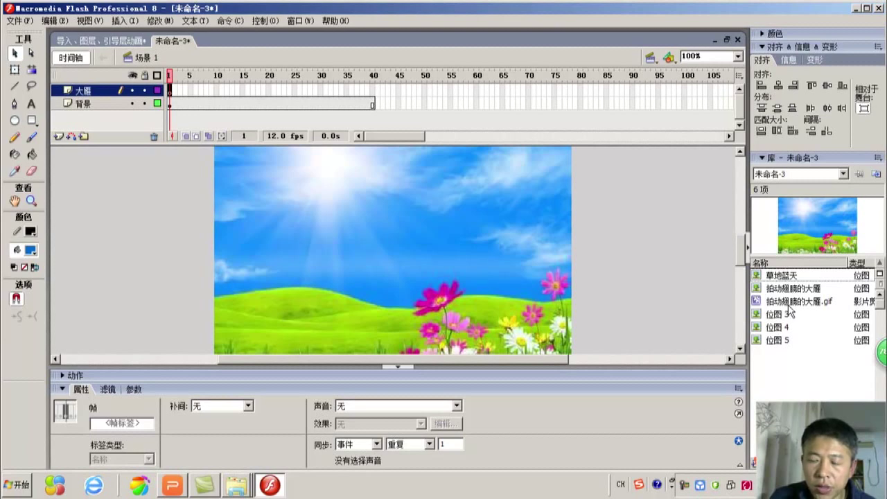
{"action": "left_click_drag", "start_coordinate": [789, 305], "coordinate": [628, 264]}
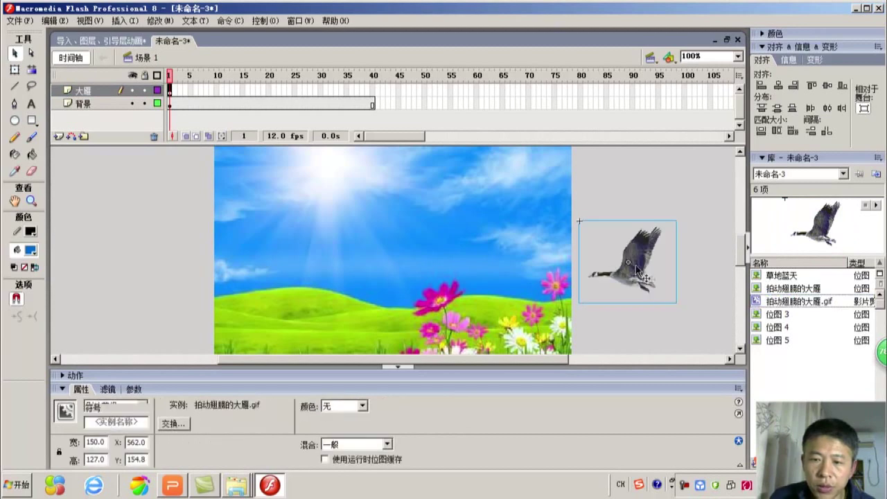
Insert a keyframe at frame 40 of the 大雁 layer and move the goose there beyond the stage's left edge, to about X -157, Y 48
{"action": "left_click", "coordinate": [373, 90]}
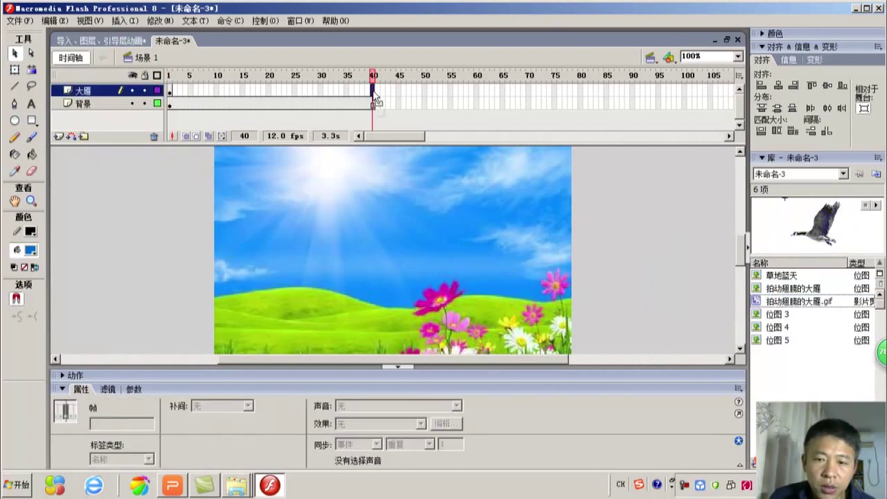
{"action": "right_click", "coordinate": [373, 96]}
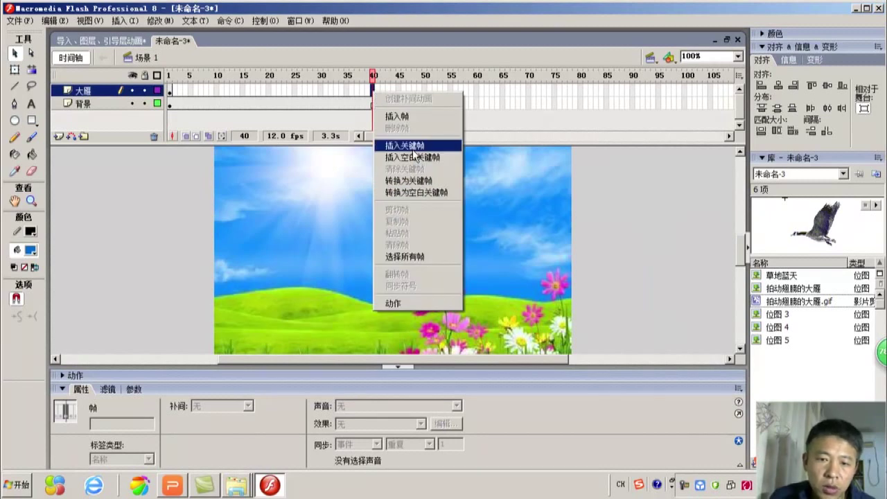
{"action": "left_click", "coordinate": [414, 150]}
{"action": "left_click", "coordinate": [631, 272]}
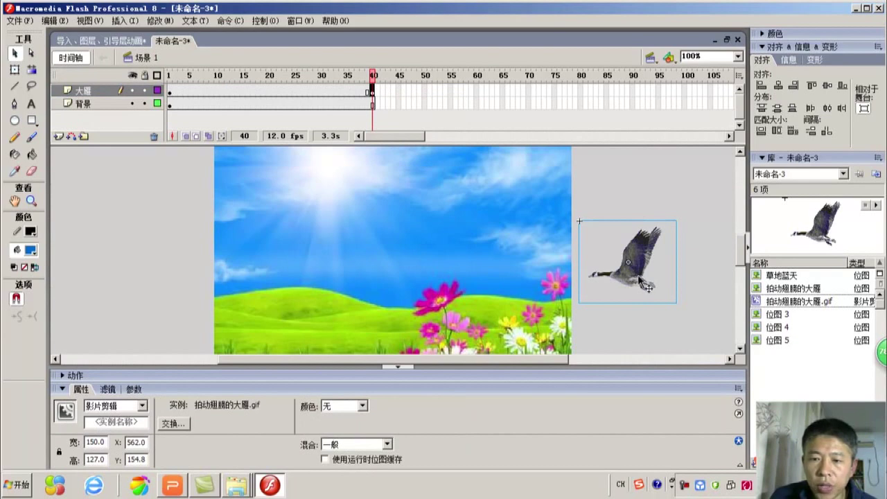
{"action": "left_click_drag", "start_coordinate": [634, 277], "coordinate": [175, 208]}
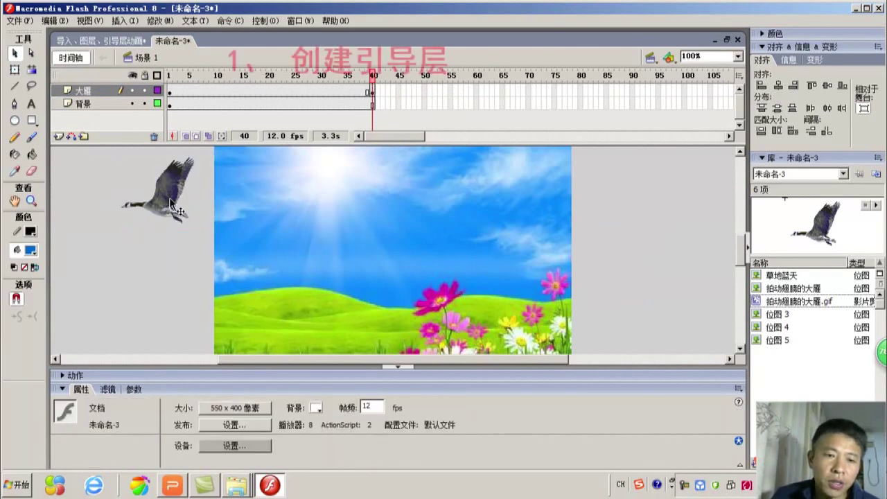
{"action": "left_click", "coordinate": [86, 95]}
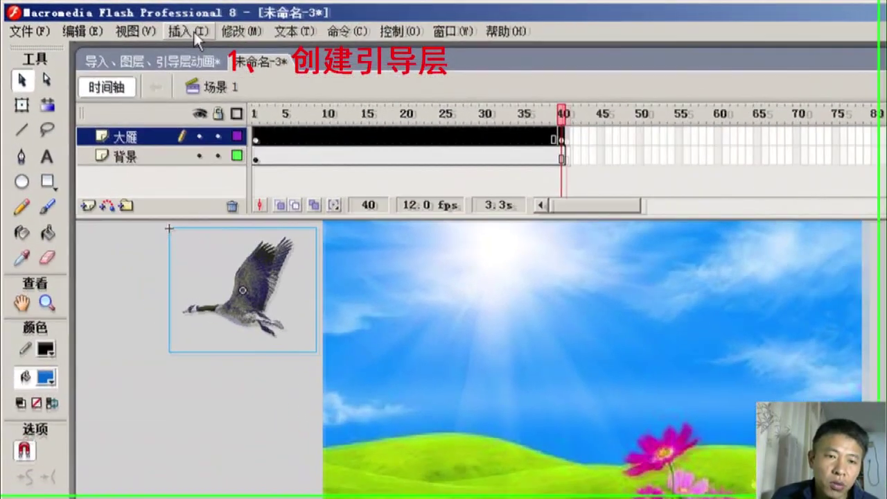
{"action": "left_click", "coordinate": [122, 20]}
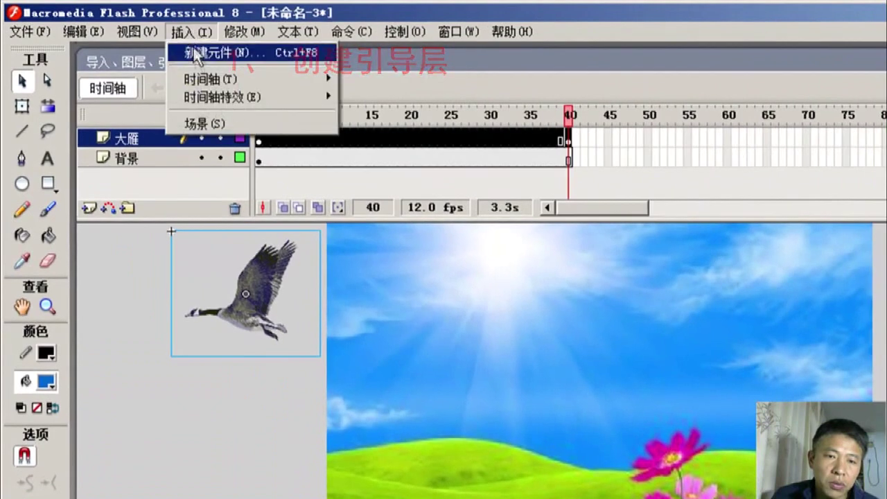
{"action": "mouse_move", "coordinate": [206, 79]}
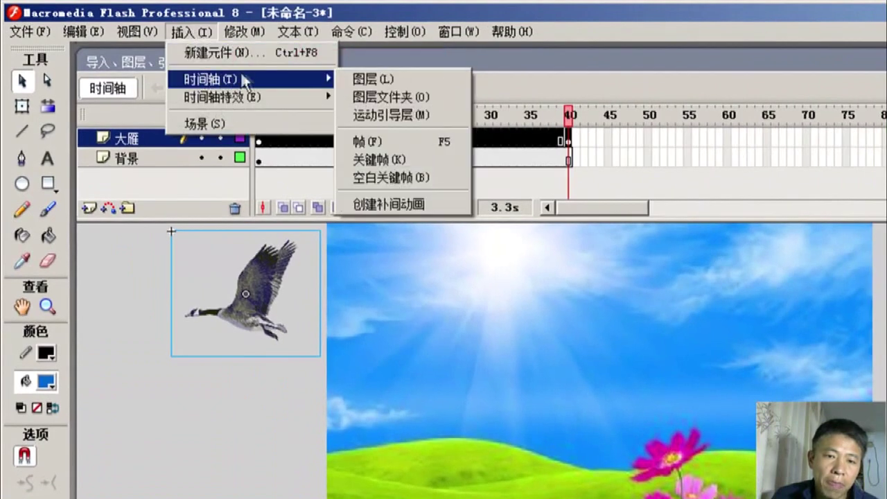
{"action": "left_click", "coordinate": [393, 121]}
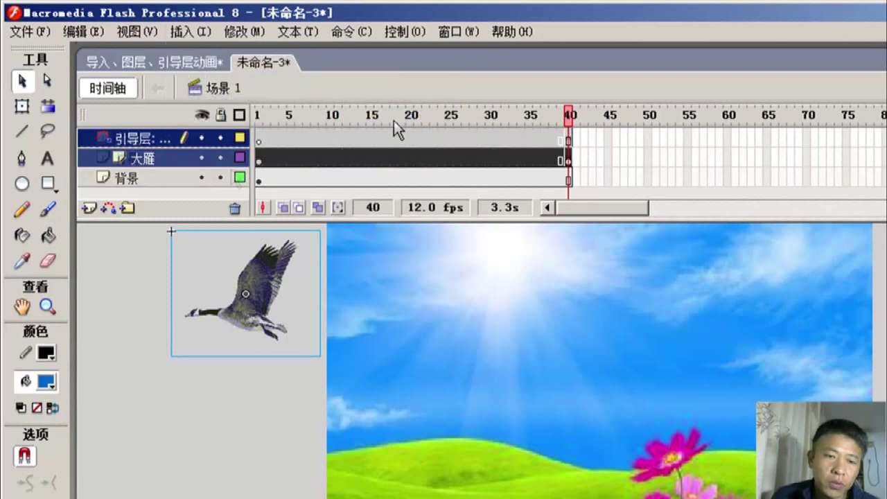
{"action": "key", "text": "ctrl+z"}
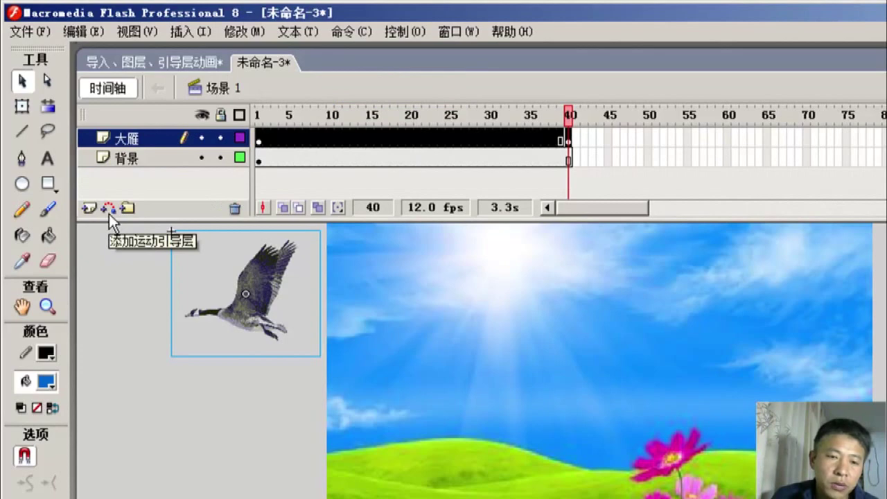
Add a motion guide layer above 大雁 and draw a wavy Pencil line in its frame 1, from the goose to beyond the stage's left edge
{"action": "left_click", "coordinate": [109, 208]}
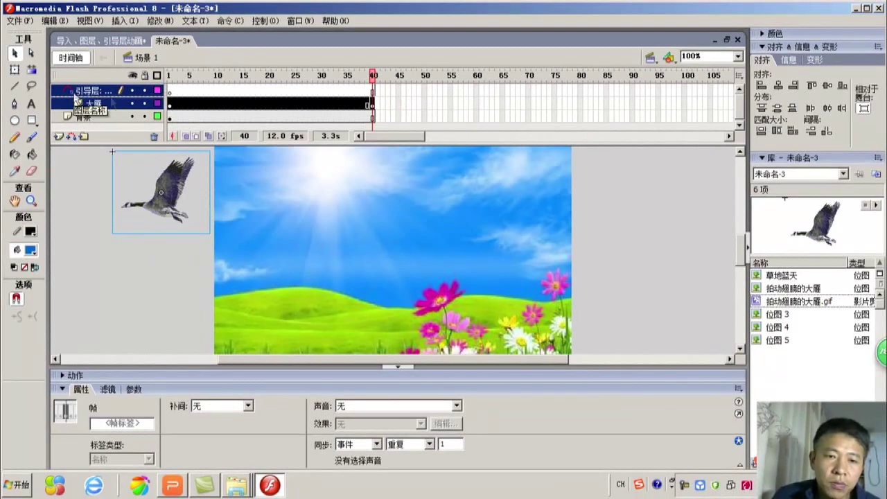
{"action": "left_click", "coordinate": [169, 91]}
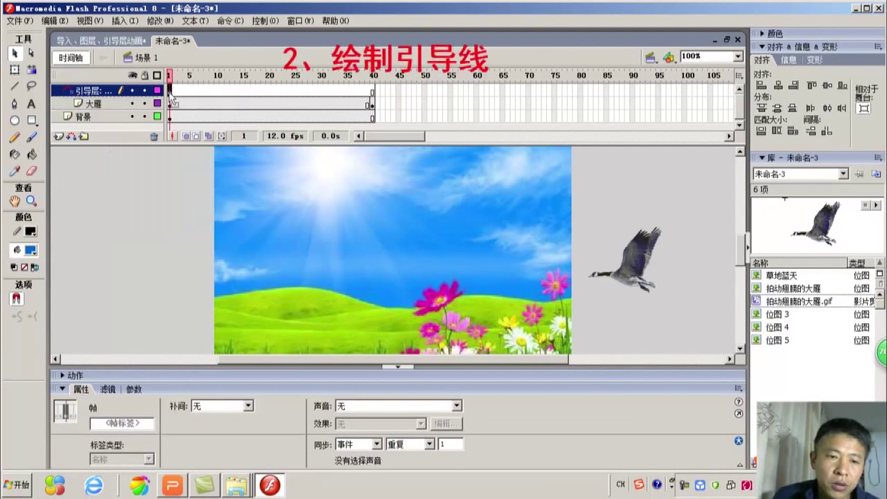
{"action": "left_click", "coordinate": [19, 138]}
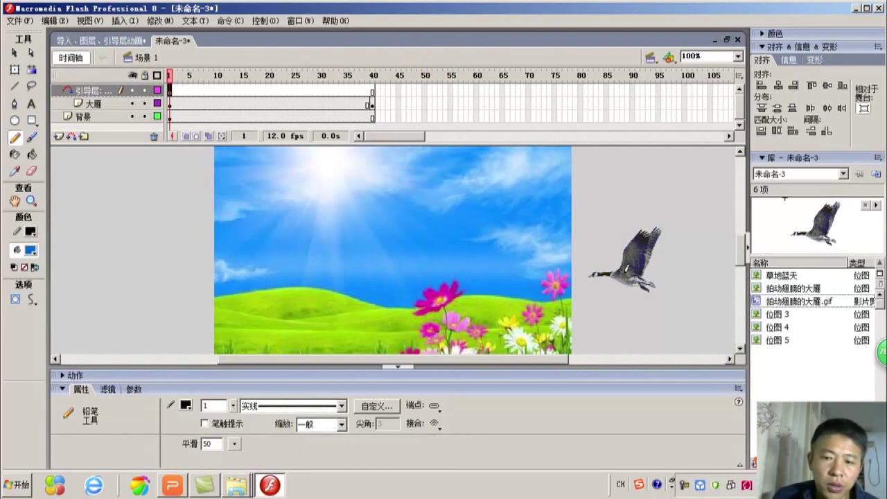
{"action": "mouse_move", "coordinate": [625, 268]}
{"action": "left_mouse_down"}
{"action": "mouse_move", "coordinate": [471, 248]}
{"action": "mouse_move", "coordinate": [390, 269]}
{"action": "mouse_move", "coordinate": [322, 247]}
{"action": "mouse_move", "coordinate": [271, 215]}
{"action": "mouse_move", "coordinate": [208, 205]}
{"action": "mouse_move", "coordinate": [176, 209]}
{"action": "mouse_move", "coordinate": [156, 225]}
{"action": "left_mouse_up"}
Snap the goose's centre point to the guide line's right end in frame 1 and to its left end in frame 40
{"action": "left_click", "coordinate": [104, 109]}
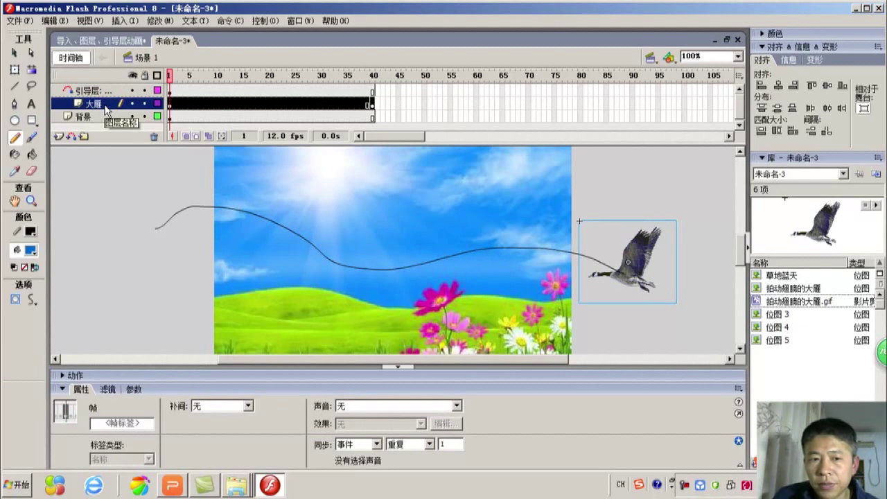
{"action": "key", "text": "v"}
{"action": "left_click", "coordinate": [644, 266]}
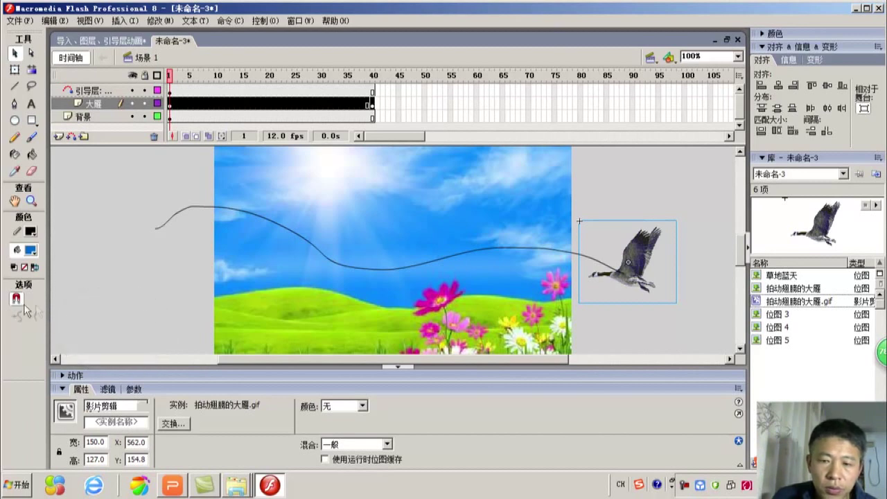
{"action": "left_click_drag", "start_coordinate": [598, 275], "coordinate": [626, 273]}
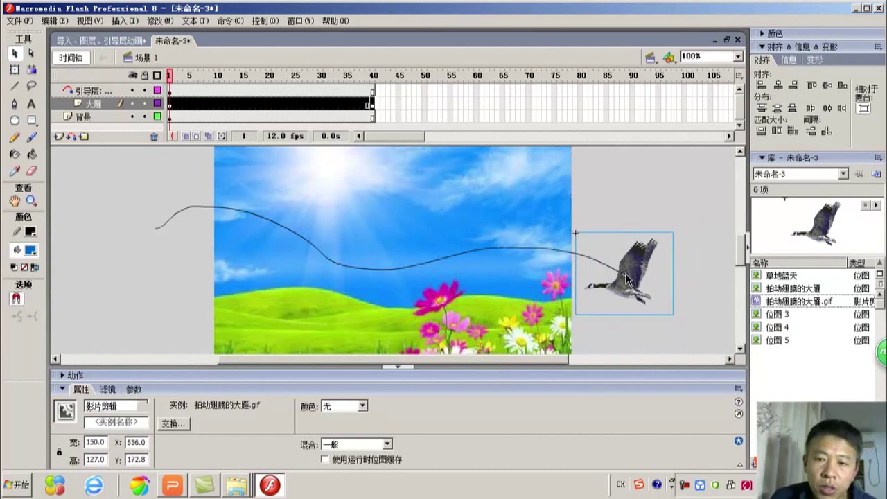
{"action": "left_click", "coordinate": [373, 104]}
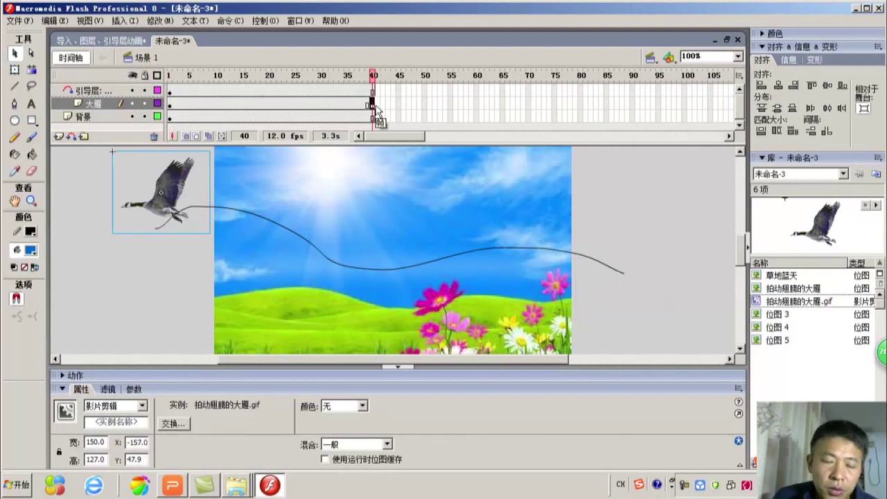
{"action": "left_click_drag", "start_coordinate": [177, 180], "coordinate": [173, 219]}
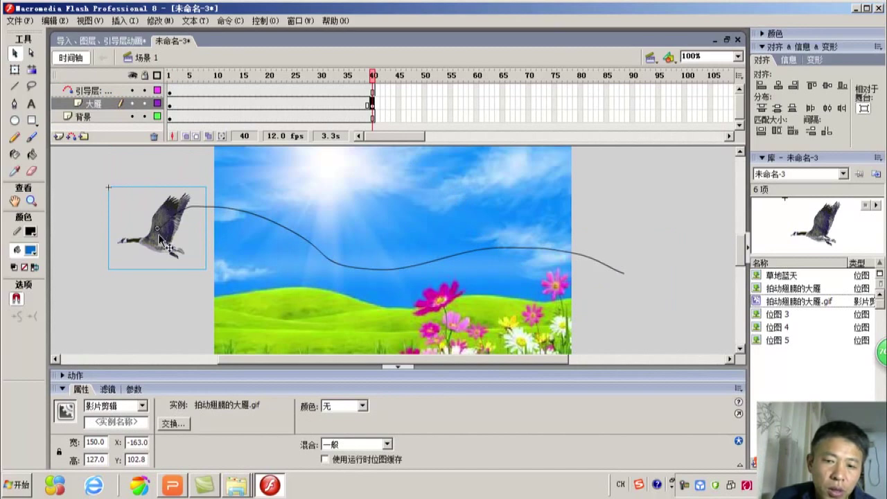
Create a motion tween between the two keyframes of the 大雁 layer and test the movie
{"action": "left_click", "coordinate": [190, 103]}
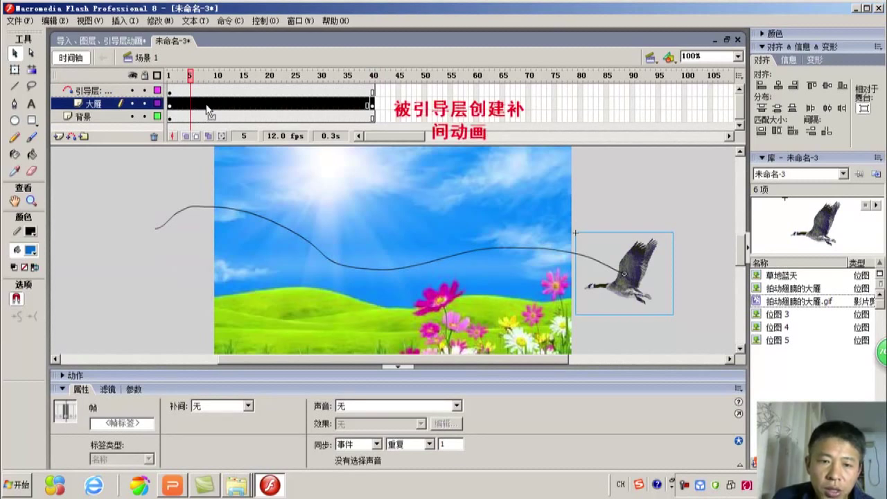
{"action": "right_click", "coordinate": [208, 109]}
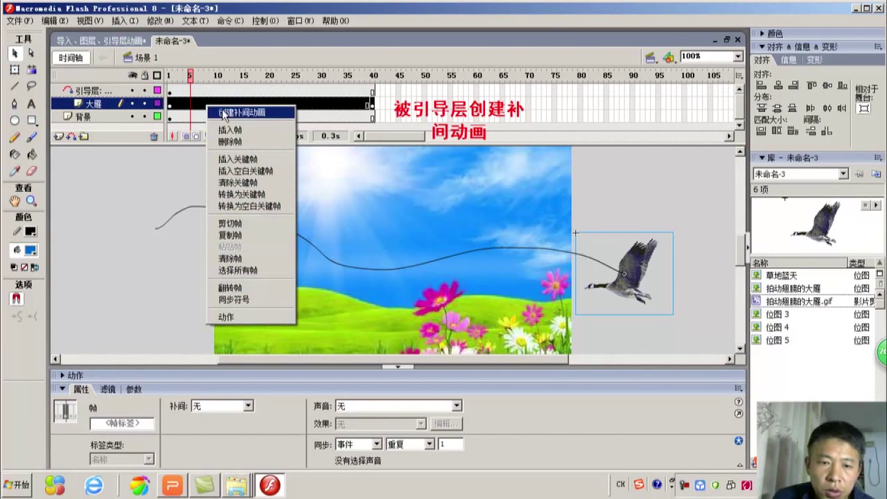
{"action": "left_click", "coordinate": [224, 113]}
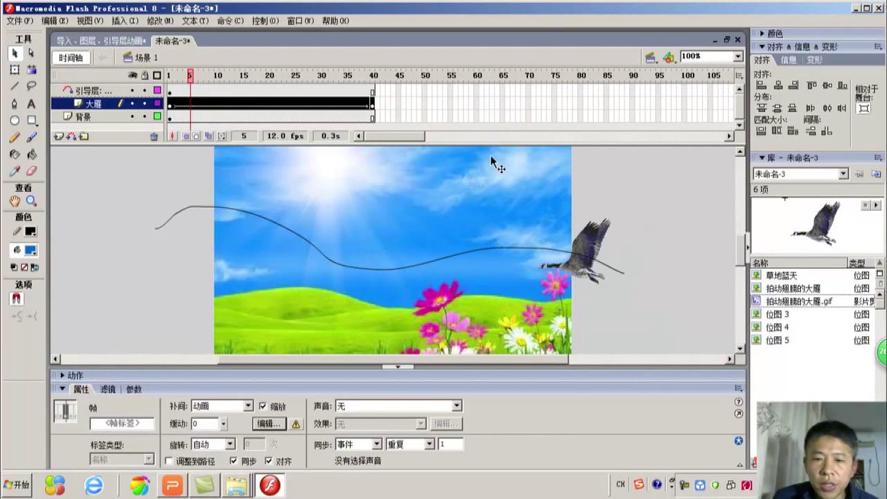
{"action": "key", "text": "ctrl+Return"}
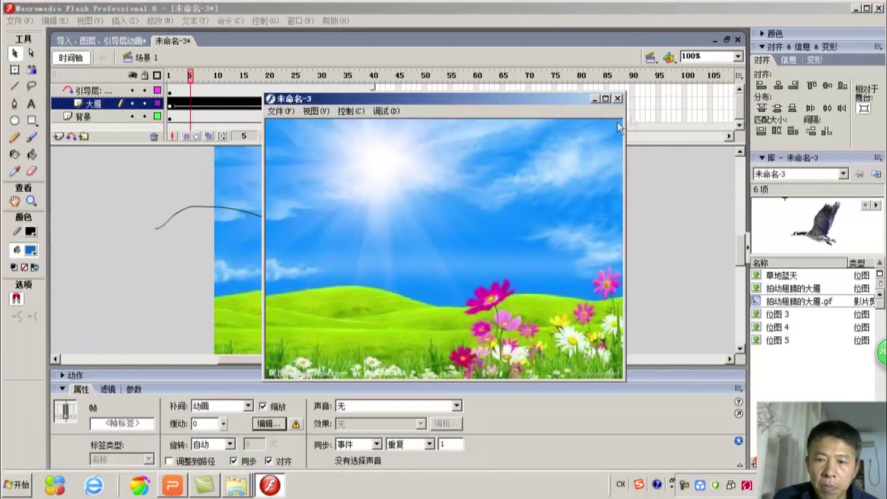
{"action": "left_click", "coordinate": [617, 99]}
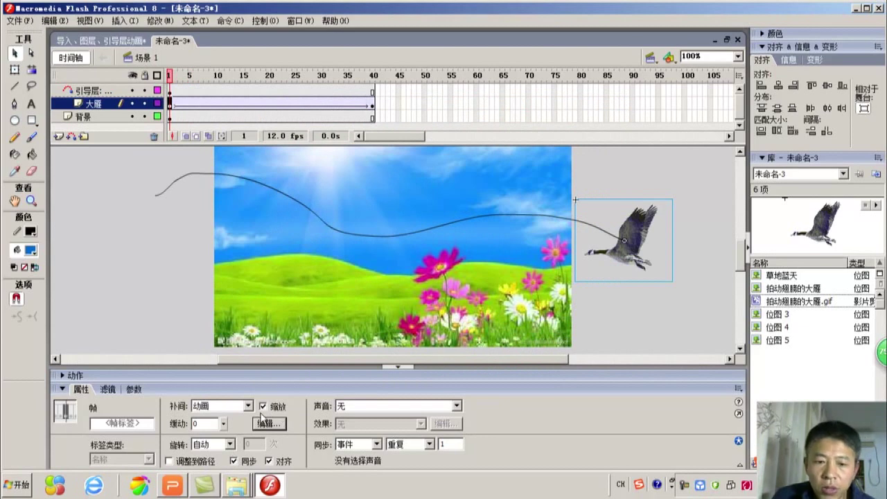